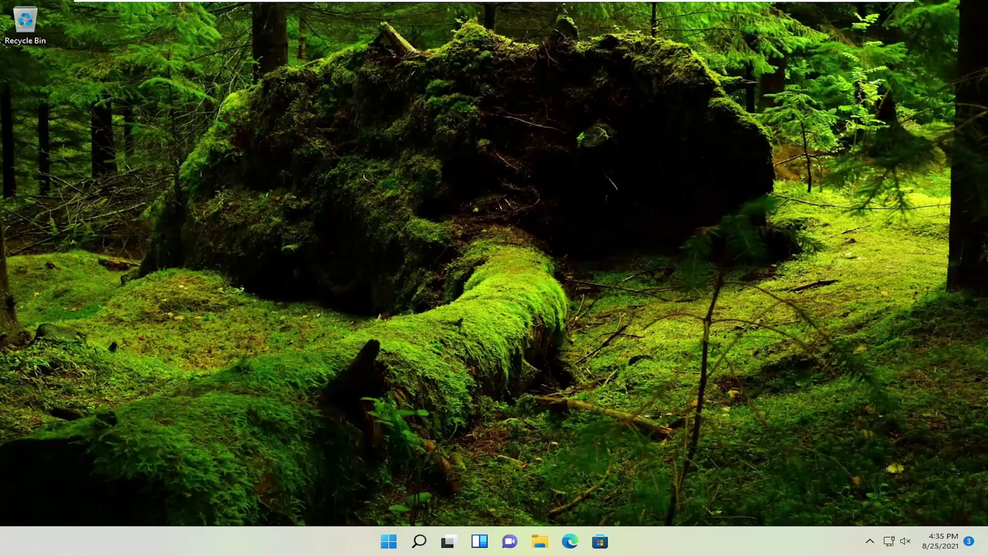
- Search Windows for 'settings' and launch the Settings app to its System page
left_click(424, 544)
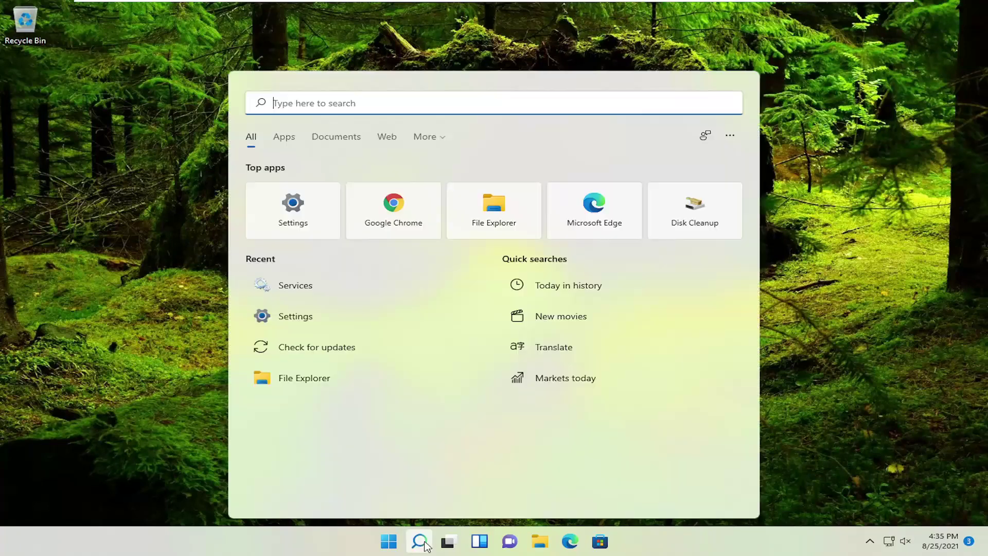
type("settings")
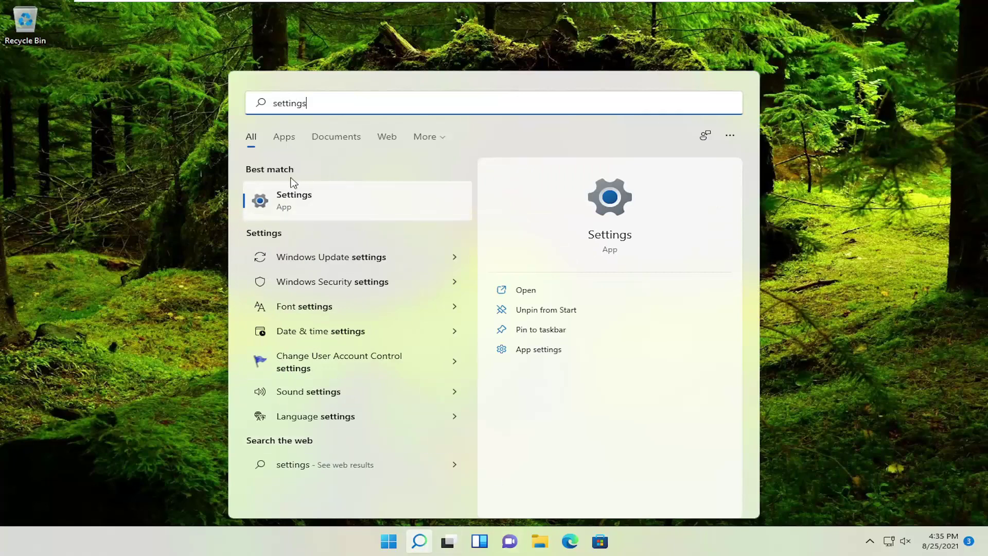
left_click(289, 202)
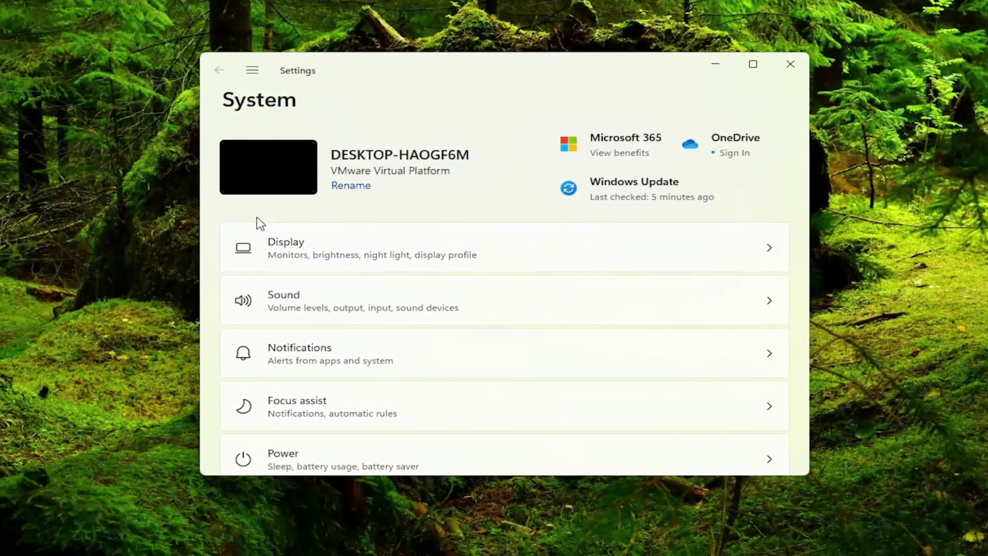
- Visit Display's Custom scaling page, then check the 60 Hz refresh rate in Advanced display
left_click(360, 253)
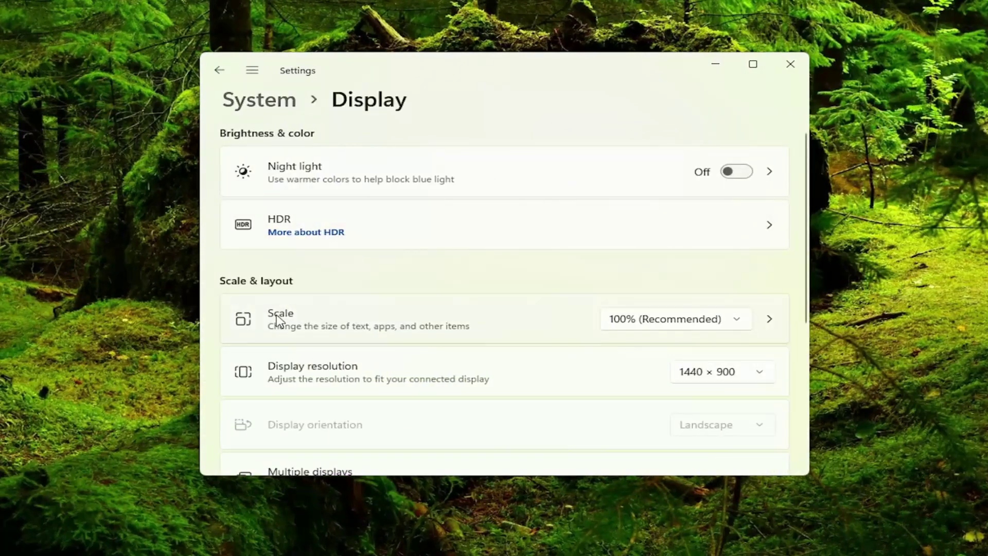
left_click(531, 323)
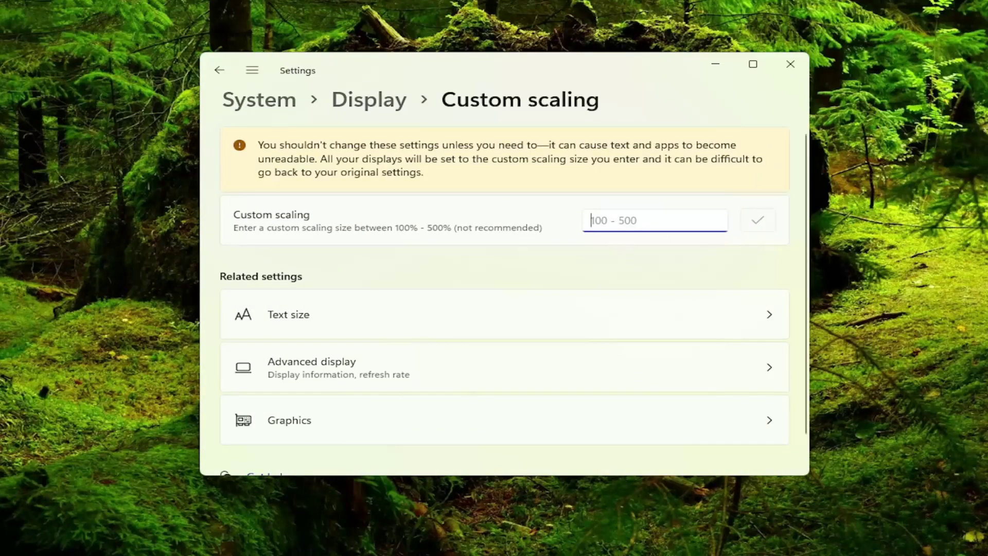
scroll(523, 282, "down", 2)
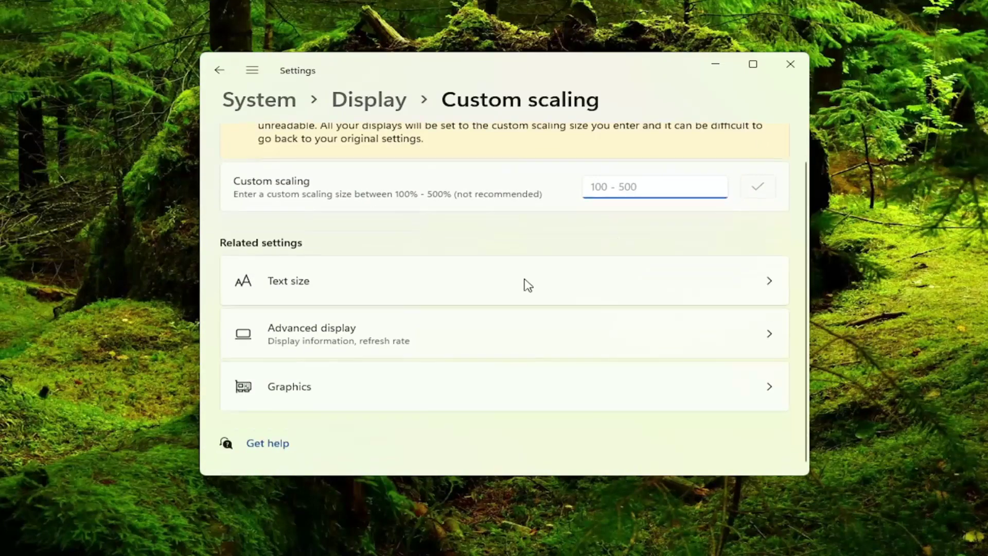
left_click(322, 342)
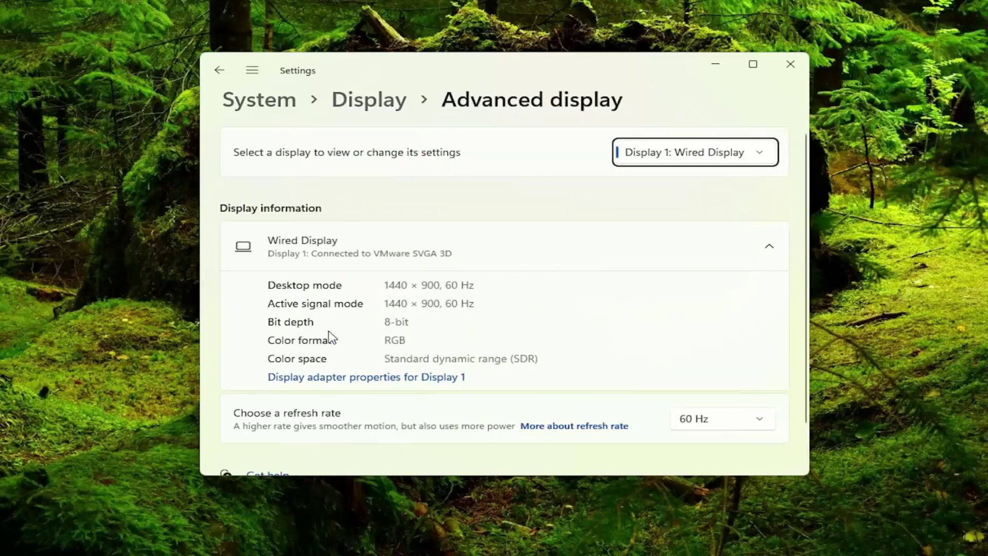
scroll(330, 337, "down", 1)
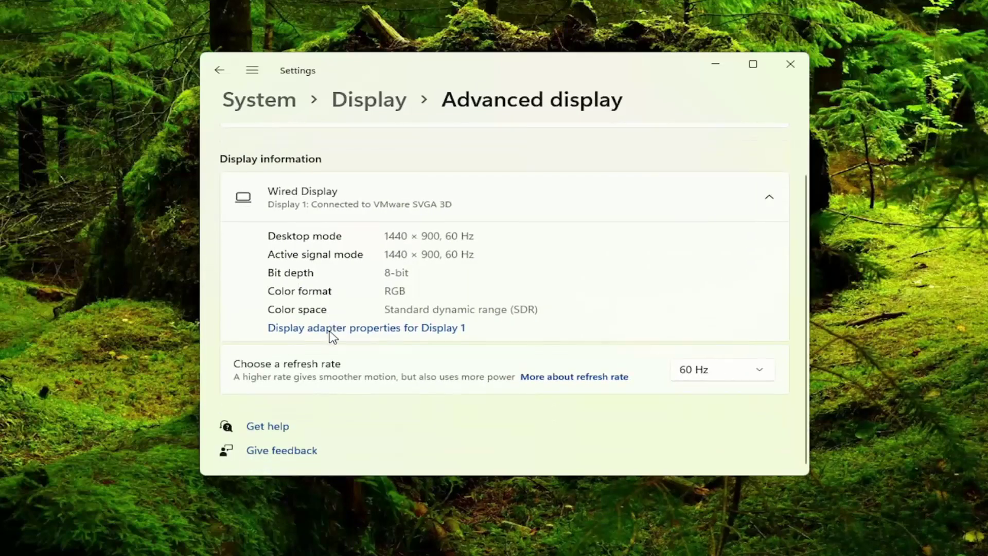
left_click(735, 371)
left_click(707, 375)
- View the HDR page and its video preview, then close Settings
left_click(220, 70)
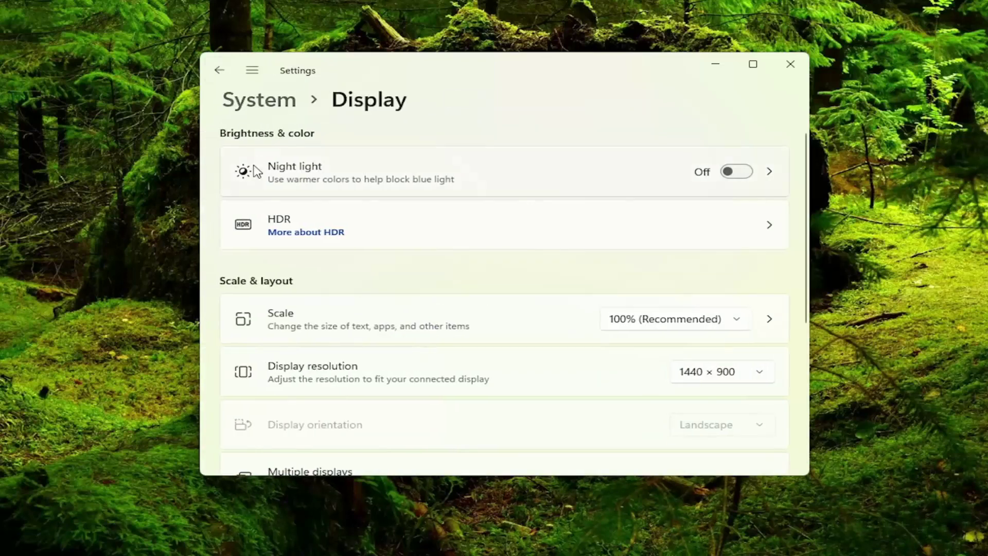
left_click(281, 229)
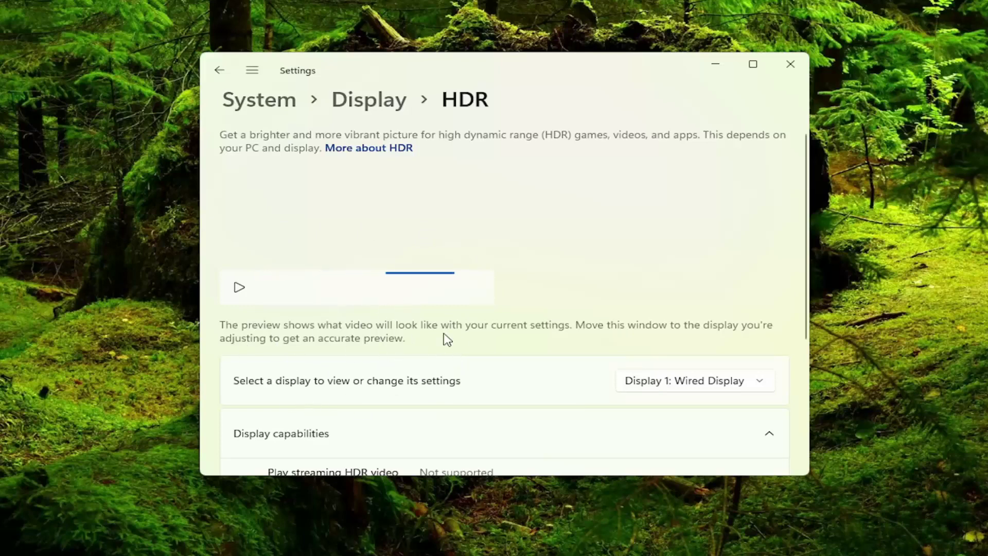
scroll(420, 228, "down", 1)
scroll(408, 239, "up", 1)
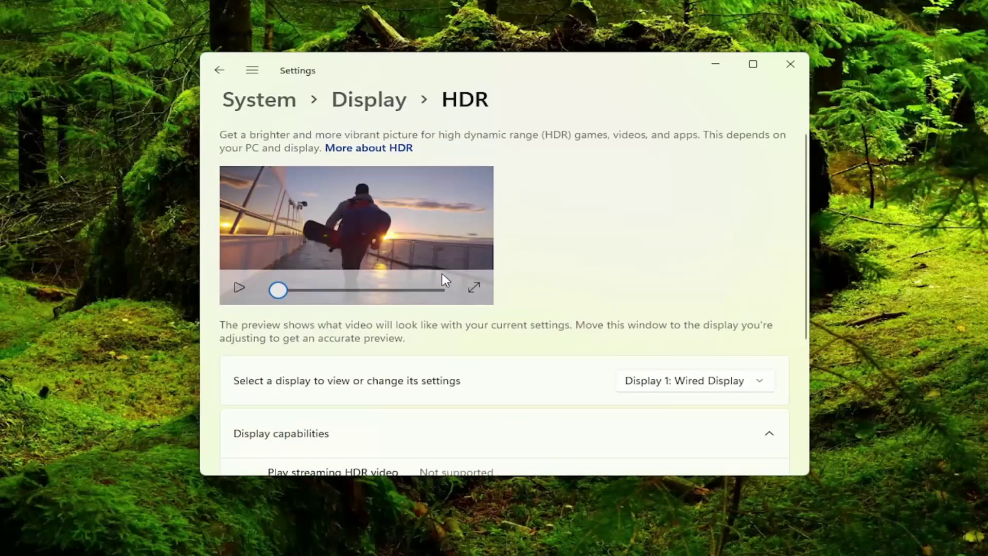
scroll(442, 279, "down", 4)
left_click(218, 72)
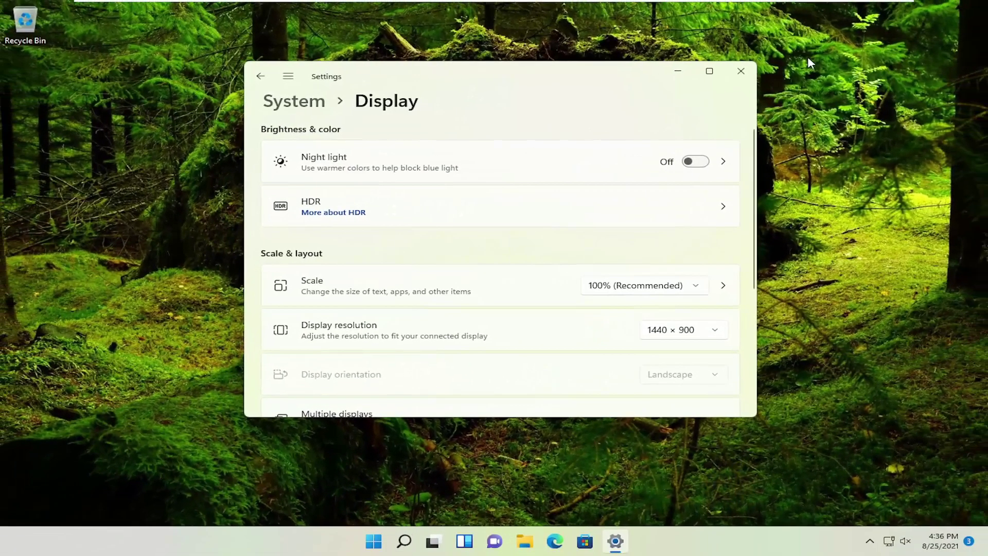
left_click(740, 70)
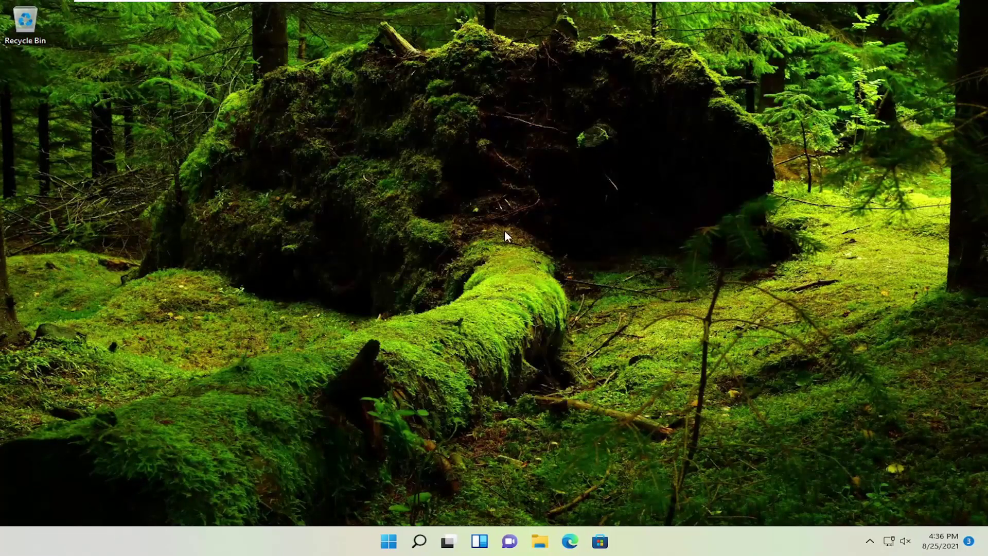
- Search Windows for 'sni' and launch Snip & Sketch
left_click(421, 543)
type("sn")
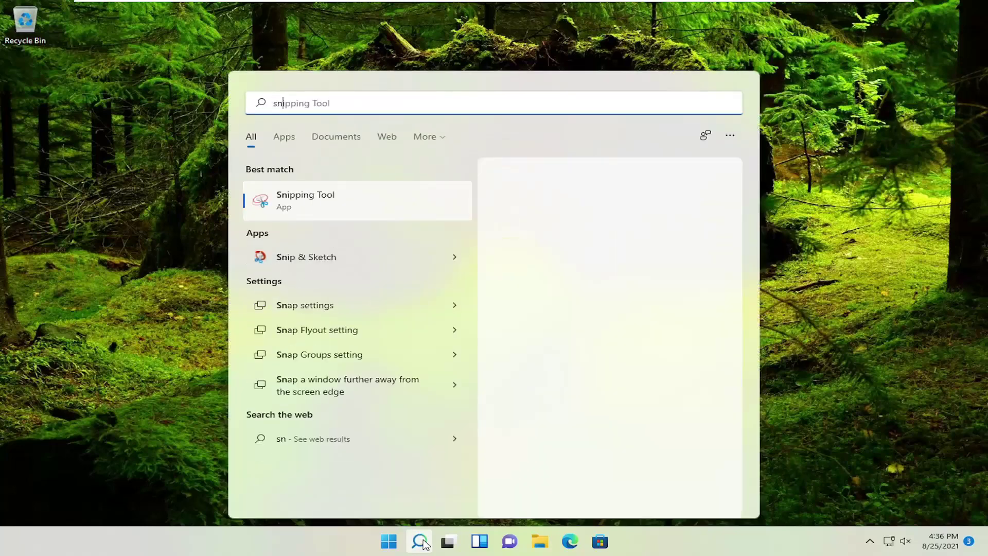
type("ipp")
key("BackSpace")
key("BackSpace")
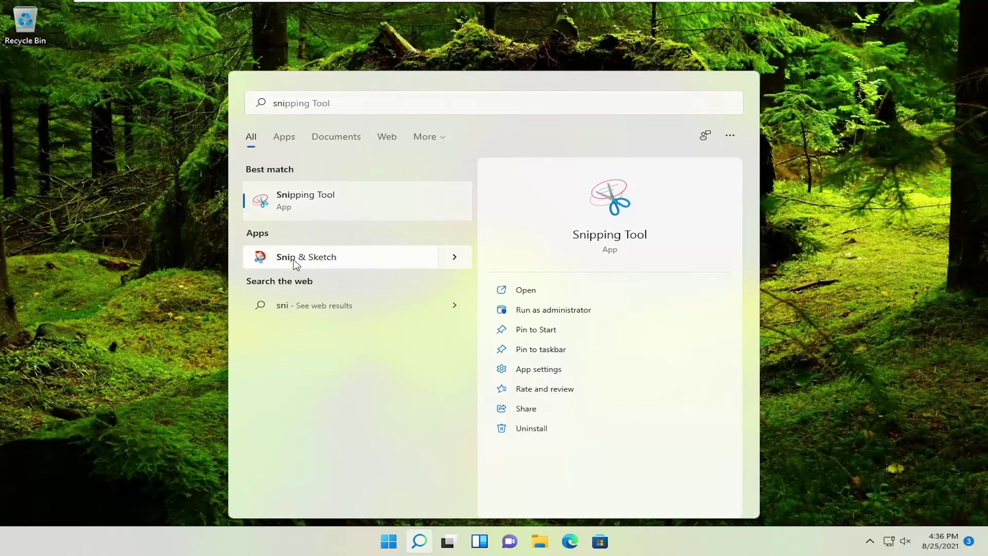
key("Return")
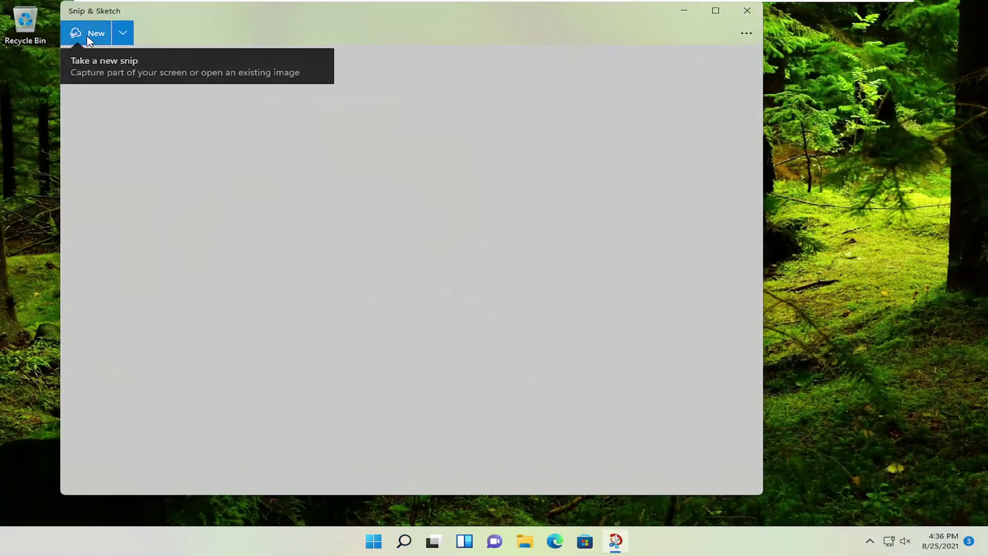
- Take a new full-screen snip of the desktop, then close Snip & Sketch
left_click(90, 33)
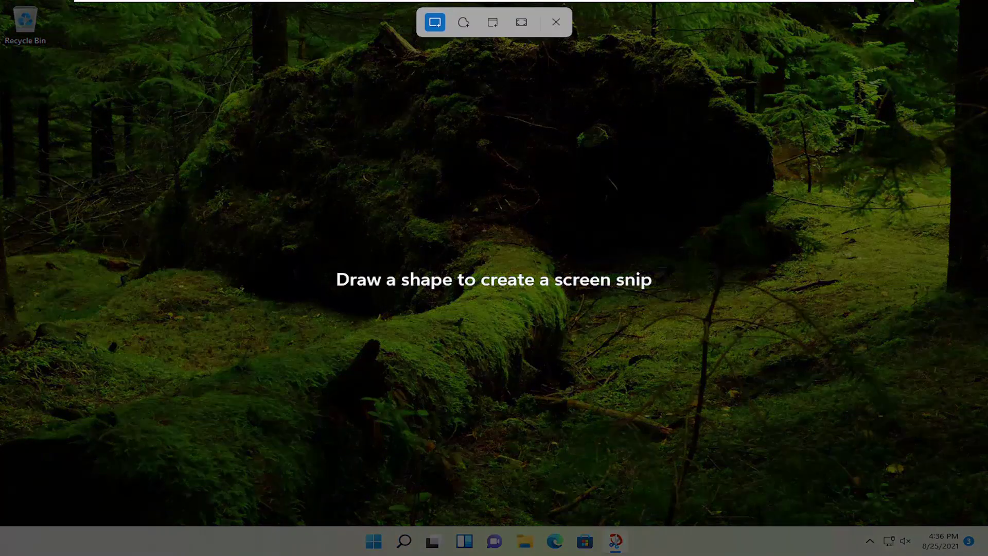
left_click_drag(2, 2, 124, 106)
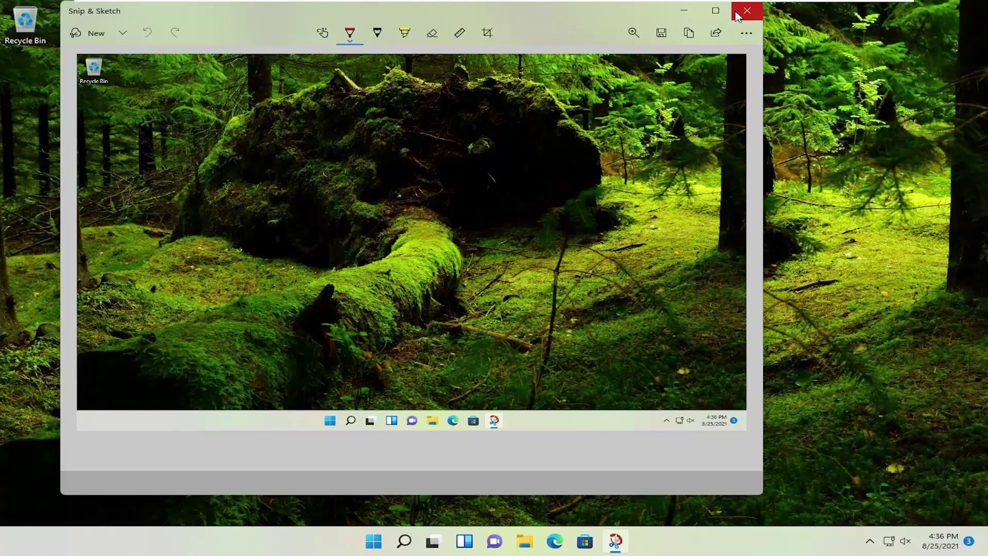
left_click(746, 11)
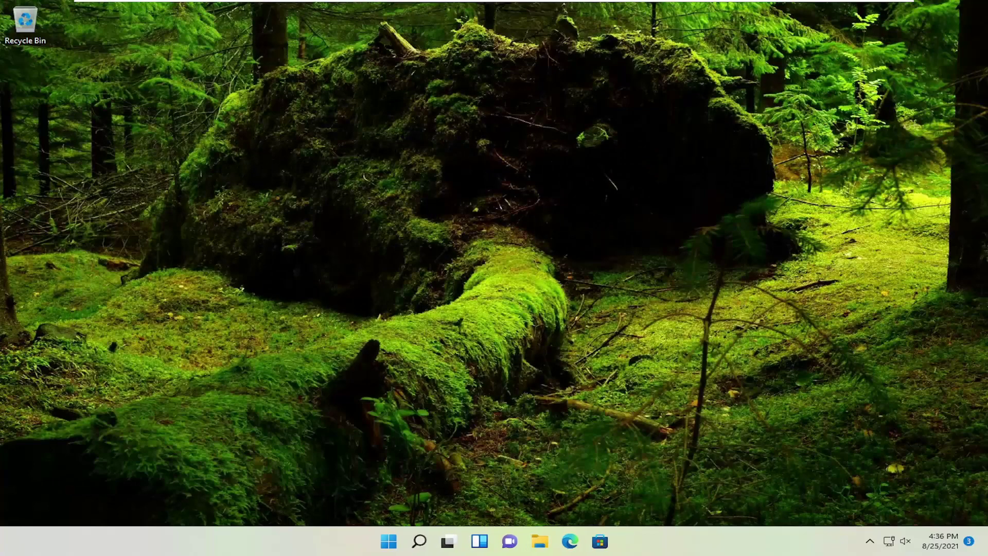